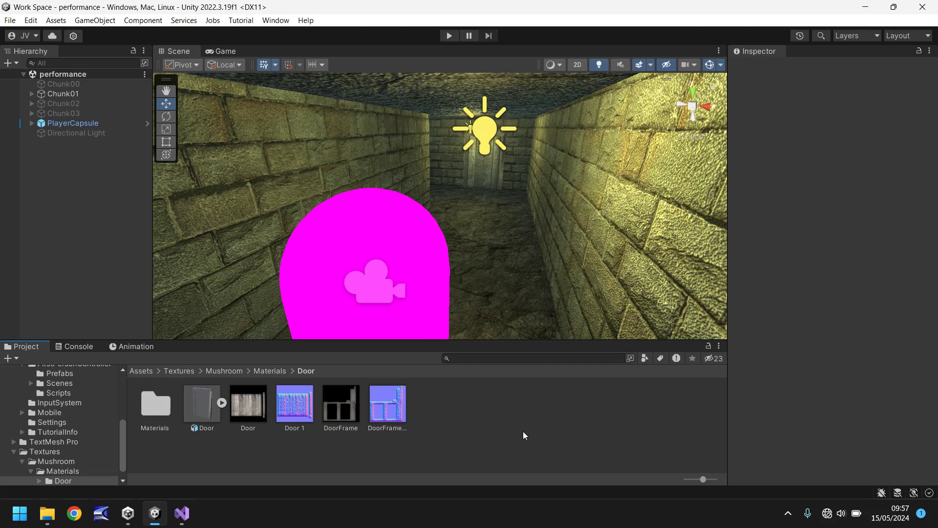
Activate the Chunk02 and Chunk03 objects in the scene
scroll(421, 166, "down", 10)
scroll(369, 175, "down", 3)
middle_click_drag(368, 165, 377, 236)
right_click_drag(362, 161, 385, 213)
left_click(60, 103)
left_click(80, 94)
left_click(80, 113)
left_click(74, 86)
left_click(73, 104)
left_click(78, 111, "shift")
left_click(760, 69)
Frame the activated chunks to examine their layout, and deactivate Chunk02 and Chunk03 again
key("f")
scroll(288, 224, "down", 2)
middle_click_drag(289, 224, 580, 82)
scroll(372, 209, "up", 3)
scroll(371, 210, "up", 8)
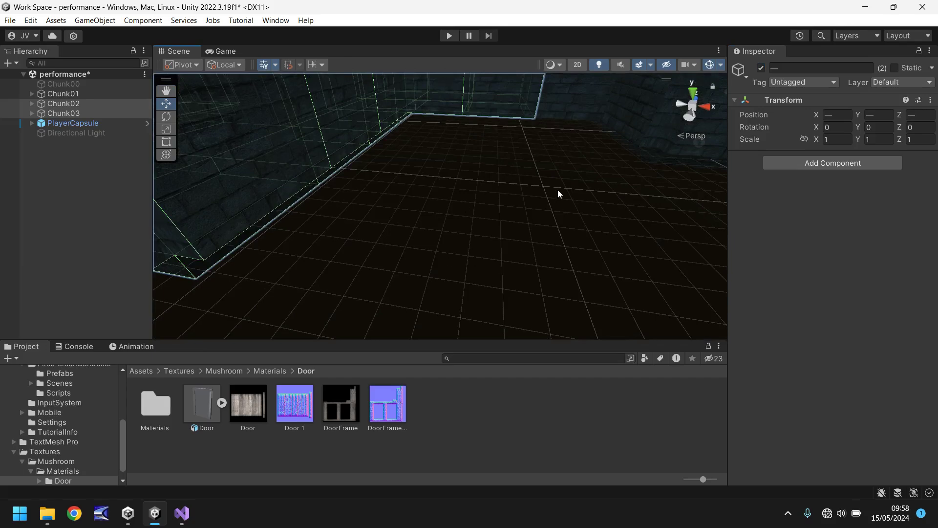
scroll(558, 190, "down", 3)
left_click(762, 68)
Play-test the scene by walking the player forward with only Chunk01 active, and stop the game
left_click(449, 37)
key("w")
key("w")
key("Escape")
key("ctrl+p")
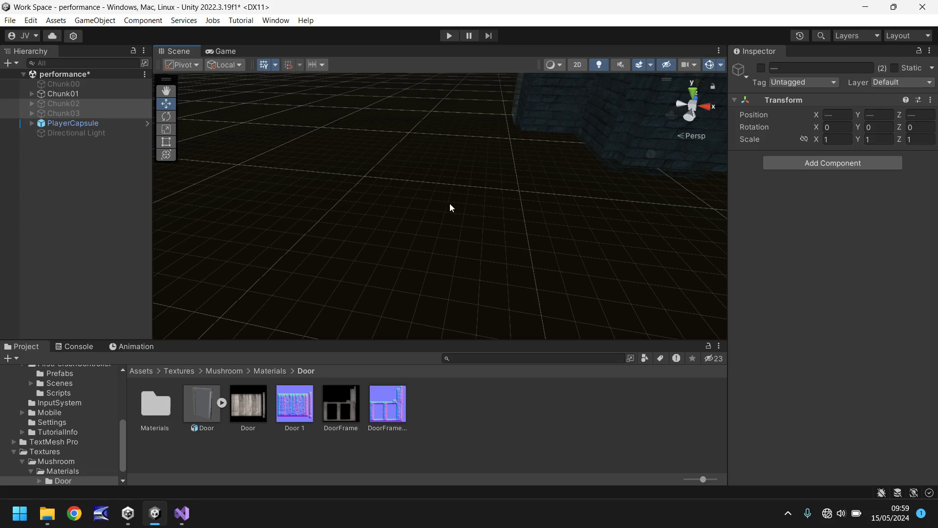
Create a C# script named LoadChunk in the Assets folder and open it in the code editor
scroll(94, 406, "up", 10)
left_click(43, 389)
right_click(581, 409)
mouse_move(660, 87)
left_click(812, 46)
type("L")
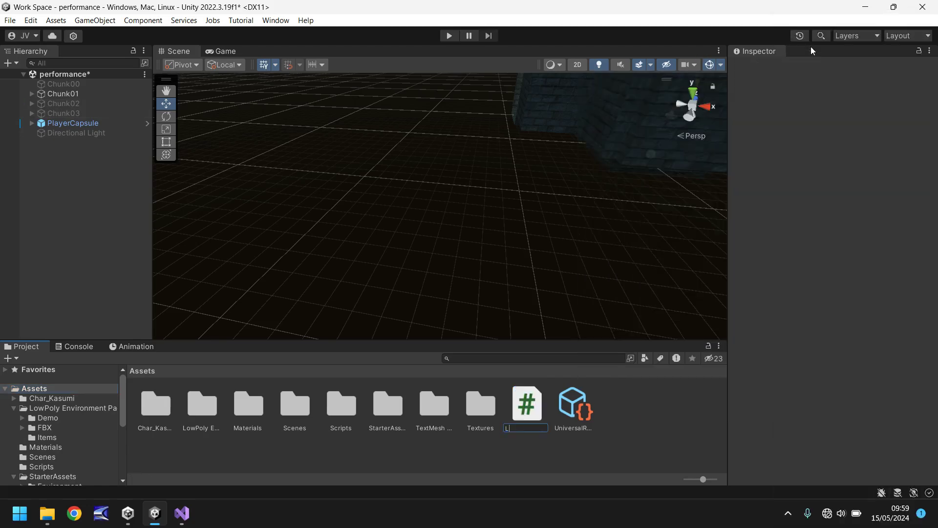
type("os")
key("BackSpace")
type("adChunk")
key("Return")
key("Return")
Replace the default Start and Update methods with two public GameObject fields, chunkLoad and chunkUnload
left_click_drag(105, 268, 68, 155)
key("BackSpace")
type("public GameObject ch")
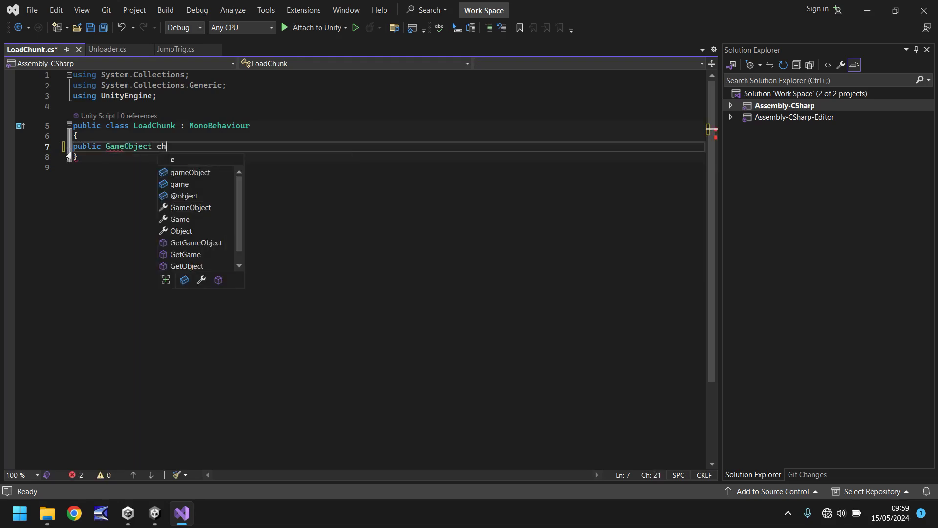
type("unkLoad;")
key("Return")
type("public")
key("Escape")
key("Tab")
key("Return")
key("Return")
Add an empty void OnTriggerEnter(Collider other) method without the private modifier
type("void OnTriggerEnter")
key("Tab")
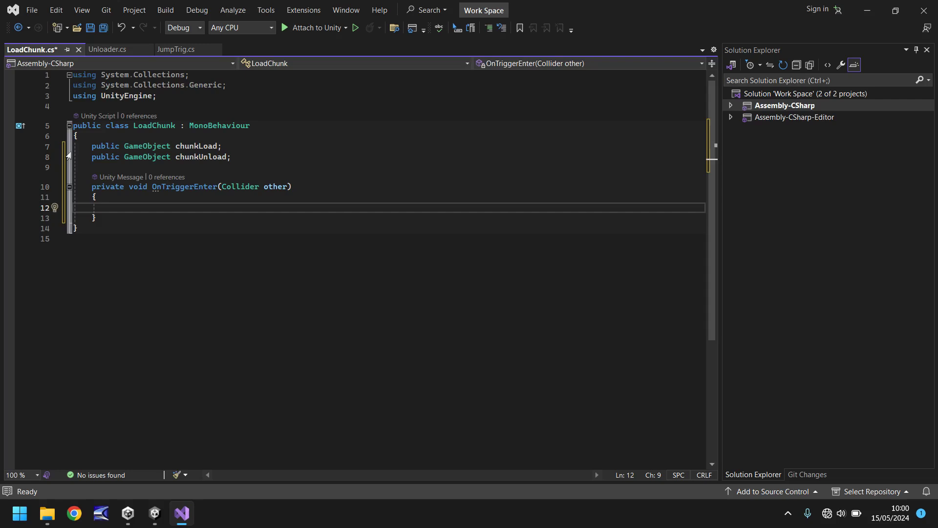
left_click(116, 187)
left_click_drag(96, 186, 92, 186)
key("BackSpace")
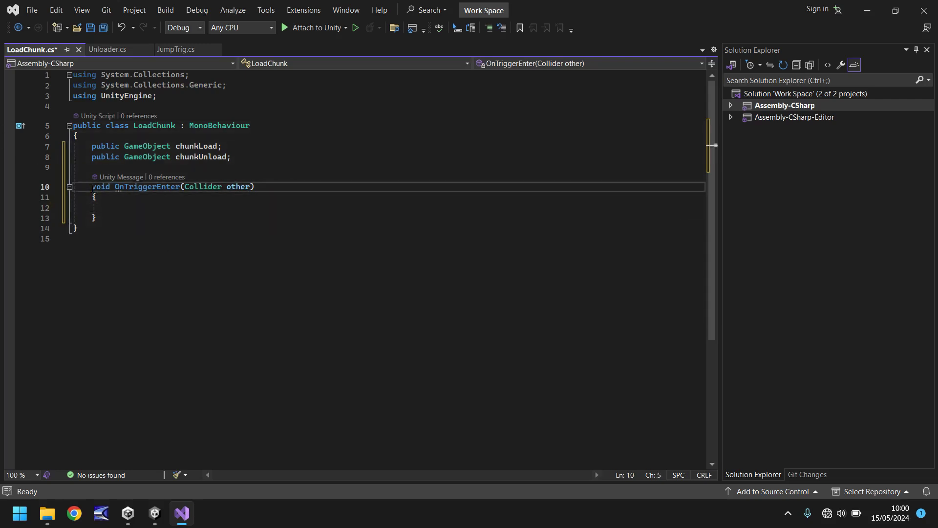
Inside OnTriggerEnter, add the line chunkLoad.SetActive(true);
left_click(140, 207)
type("chunkLoad.Set")
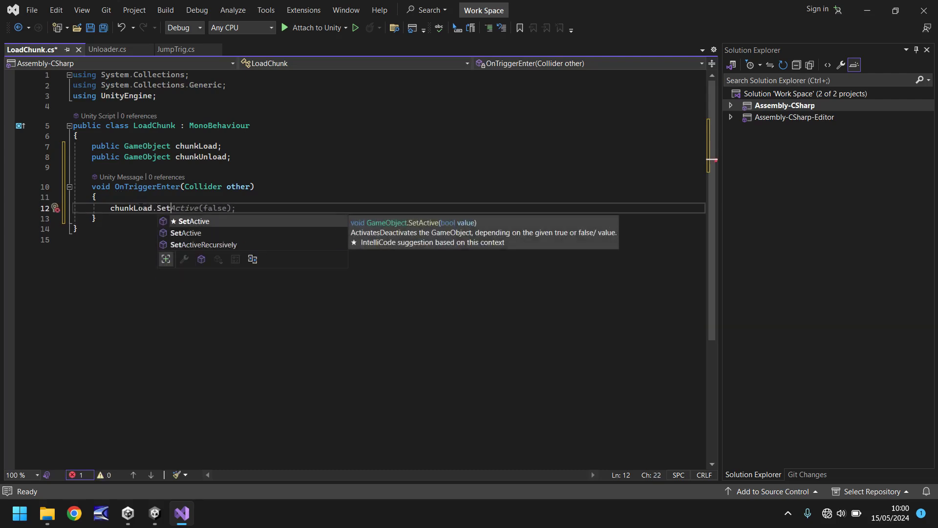
type("Active(true);")
key("Return")
Add the line chunkUnload.SetActive(false); below the chunkLoad call and save the script
type("chunkUnloa")
key("Tab")
key("Tab")
key("BackSpace")
key("BackSpace")
key("BackSpace")
key("BackSpace")
key("BackSpace")
key("BackSpace")
type("tru")
key("BackSpace")
key("BackSpace")
key("BackSpace")
type("false);")
key("ctrl+s")
Switch to Unity and add a 3D cube to the corridor near the PlayerCapsule
left_click(154, 513)
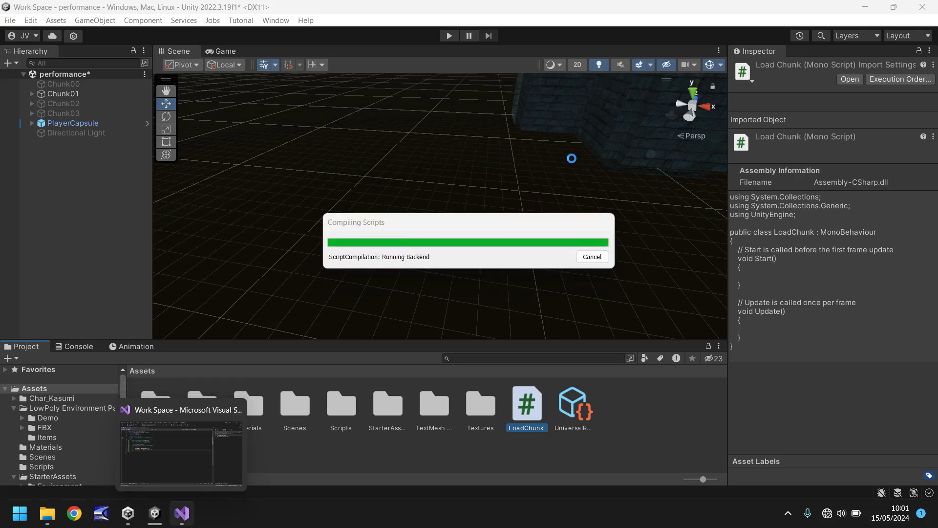
left_click(74, 123)
key("f")
scroll(444, 155, "up", 5)
middle_click_drag(442, 141, 194, 242)
right_click_drag(468, 165, 306, 157)
middle_click_drag(430, 165, 342, 189)
left_click(106, 22)
mouse_move(128, 84)
left_click(301, 89)
Move the cube in front of the PlayerCapsule, to about X 0.38, Y 1.11, Z -7.57
left_click_drag(452, 201, 633, 193)
left_click_drag(669, 245, 577, 230)
left_click_drag(561, 186, 555, 176)
Make the cube's Box Collider a trigger and rename the cube Trigger01
left_click(817, 401)
left_click(66, 142)
key("F2")
type("Trigger01")
key("Return")
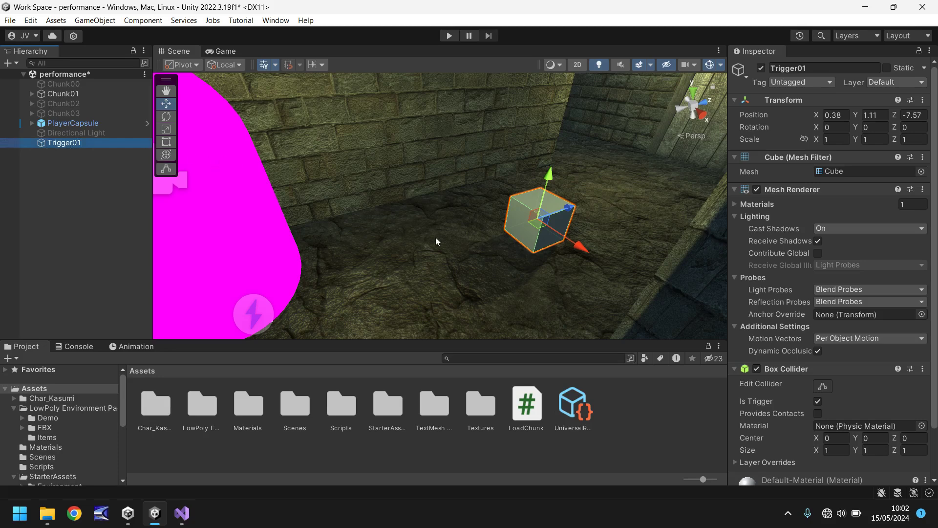
Stretch Trigger01 across the corridor to an X scale of about 4.53 and disable its Mesh Renderer
left_click_drag(816, 139, 893, 150)
left_click(756, 189)
Attach the LoadChunk script to Trigger01, with Chunk02 as Chunk Load and Chunk00 as Chunk Unload
left_click_drag(517, 408, 64, 143)
scroll(821, 333, "down", 3)
left_click_drag(52, 101, 852, 398)
left_click_drag(53, 84, 851, 409)
Play-test the scene by walking the player forward through Trigger01
left_click(450, 35)
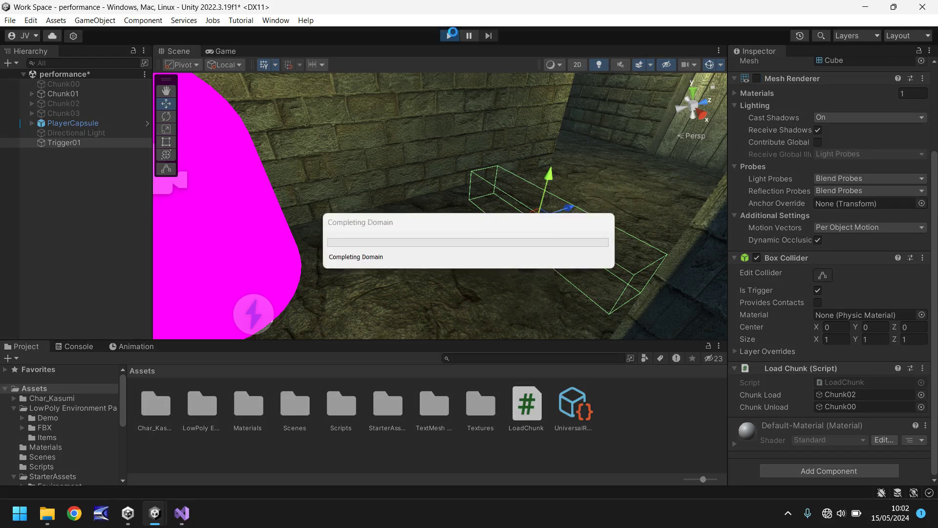
left_click(463, 111)
key("w")
key("w")
key("w")
key("w")
key("Escape")
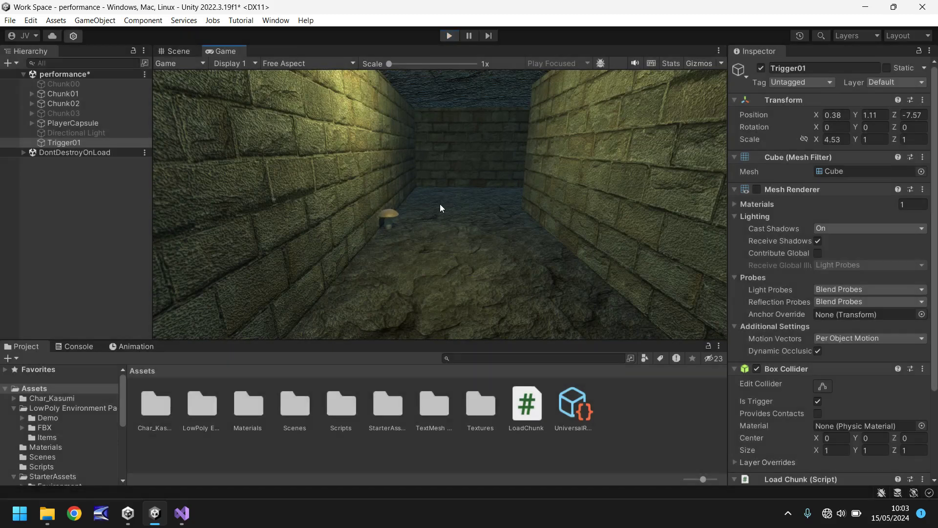
Activate Chunk02 and Chunk03, and duplicate Trigger01, placing the copy further along the corridor
left_click(69, 104)
left_click(78, 113, "ctrl")
left_click(60, 143)
key("ctrl+d")
left_click_drag(581, 237, 373, 135)
double_click(77, 152)
left_click_drag(386, 218, 523, 258)
left_click_drag(494, 223, 479, 251)
On Trigger01 (1), assign Chunk03 as Chunk Load and Chunk01 as Chunk Unload
scroll(811, 367, "down", 3)
left_click(69, 114)
left_click_drag(69, 115, 848, 398)
left_click_drag(56, 96, 855, 405)
Duplicate Trigger01 (1) and move the copy into position across the next stretch of corridor
key("ctrl+d")
scroll(391, 239, "down", 8)
left_click_drag(485, 254, 189, 204)
double_click(73, 161)
left_click_drag(458, 190, 344, 245)
scroll(347, 221, "down", 6)
middle_click_drag(318, 239, 405, 200)
left_click_drag(512, 178, 509, 221)
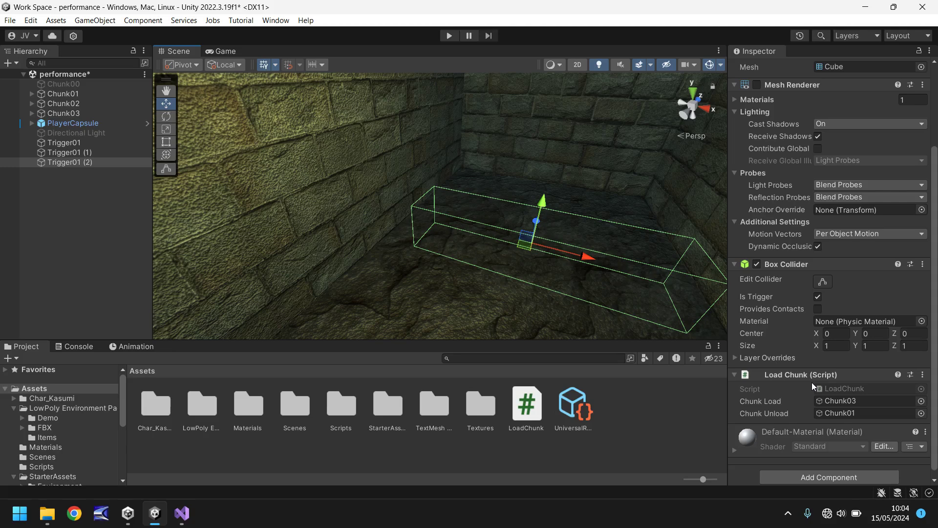
On Trigger01 (2), check the Chunk Load reference and assign Chunk02 as Chunk Unload
left_click(847, 401)
left_click_drag(848, 401, 849, 400)
left_click_drag(71, 103, 847, 413)
Duplicate Trigger01 (2) and move the copy a short distance along the corridor floor
left_click(70, 162)
key("ctrl+d")
left_click_drag(540, 226, 497, 263)
On Trigger01 (3), assign Chunk02 as Chunk Load and edit the Chunk Unload reference
left_click(835, 402)
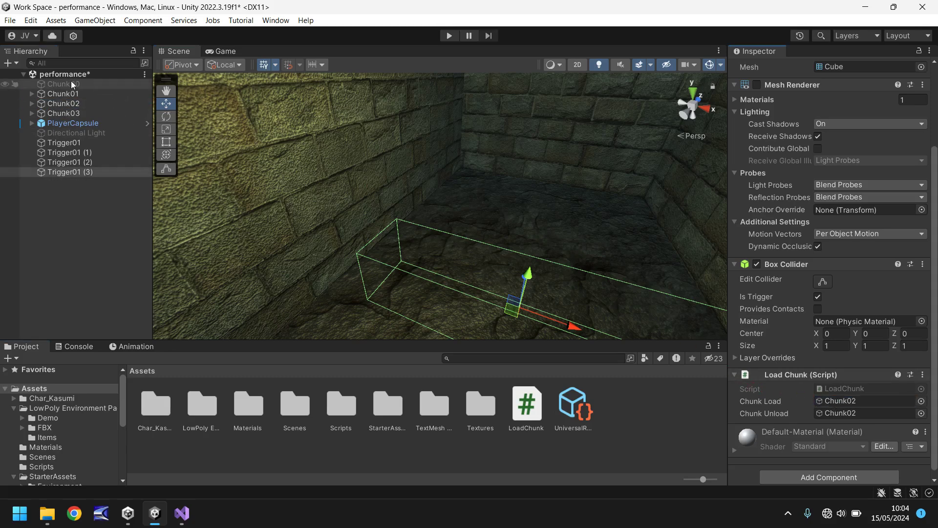
left_click_drag(63, 103, 831, 402)
left_click(844, 415)
key("ctrl+v")
Frame Trigger01 (2) and Trigger01 (1) in turn to check their placement and chunk references
scroll(562, 216, "down", 3)
middle_click_drag(573, 220, 352, 160)
key("f")
double_click(68, 161)
double_click(68, 153)
left_click(68, 153)
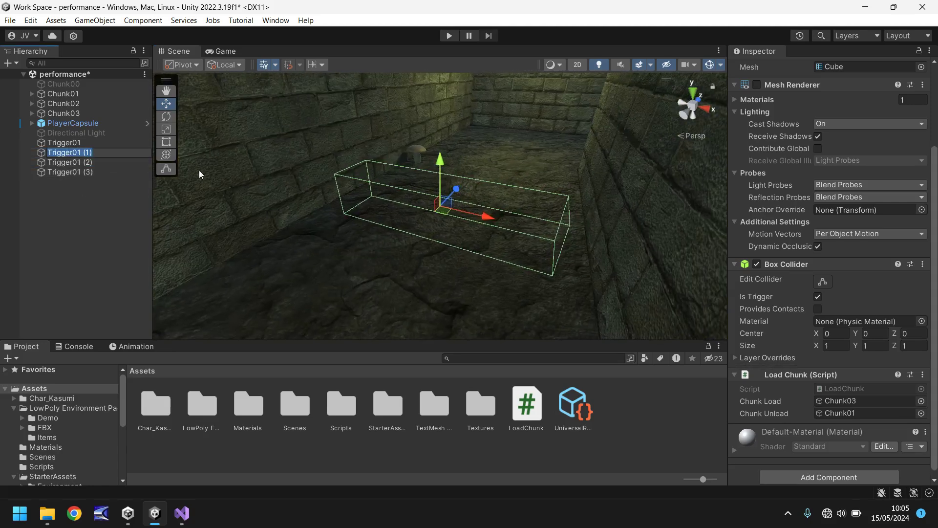
Duplicate Trigger01 (1), move the copy further along the corridor, and assign Chunk01 as Chunk Load and Chunk03 as Chunk Unload
key("ctrl+d")
left_click_drag(447, 199, 479, 168)
scroll(831, 293, "down", 1)
left_click_drag(56, 97, 845, 395)
left_click_drag(57, 113, 842, 408)
Duplicate Trigger01, move the copy a short distance along the corridor, and assign Chunk00 as Chunk Load and Chunk02 as Chunk Unload
double_click(63, 142)
key("ctrl+d")
left_click_drag(455, 189, 415, 221)
left_click_drag(64, 103, 852, 411)
left_click_drag(70, 84, 863, 404)
Rename Trigger01 as Load2Unload0 and its duplicate as Load0Unload2
left_click(69, 143)
left_click(71, 143)
type("Load2Unload0")
left_click(73, 152)
left_click(73, 152)
type("Load0Unload2")
Rename Trigger01 (1) as Load3Unload1 and Trigger01 (4) as Load1Unload3
double_click(76, 164)
left_click(76, 172)
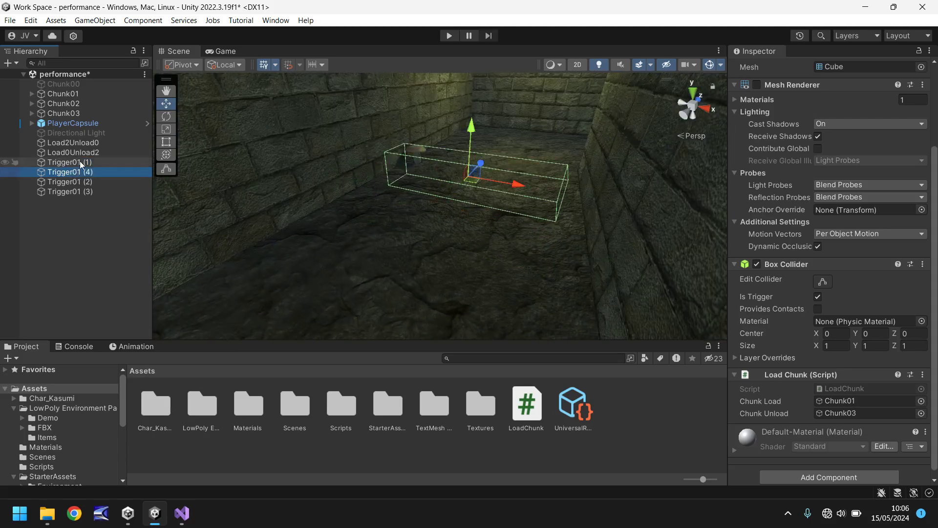
left_click(80, 161)
left_click(80, 162)
type("Load3Unload1")
left_click(78, 172)
left_click(77, 172)
type("Load1Unload3")
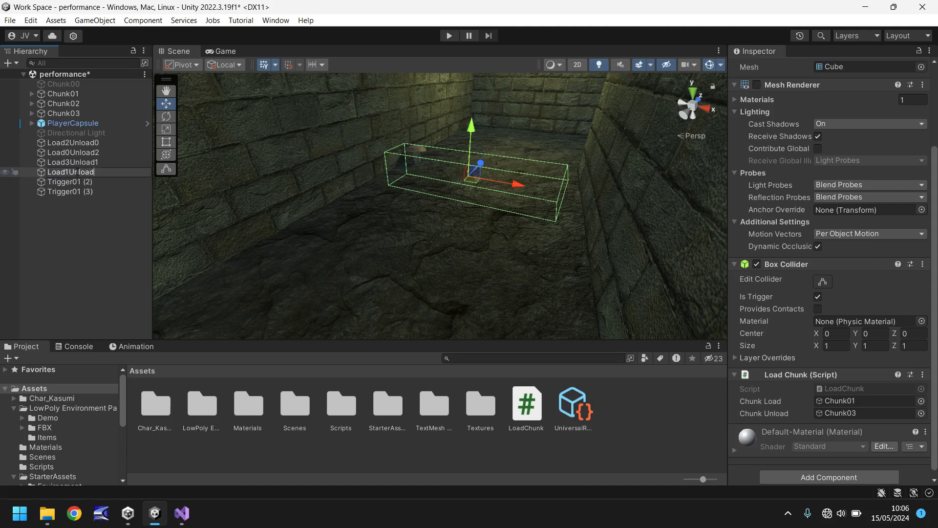
Check the chunk references of Trigger01 (2) and rename it as Load0Unload2
left_click(75, 183)
left_click(74, 192)
left_click(68, 184)
double_click(69, 186)
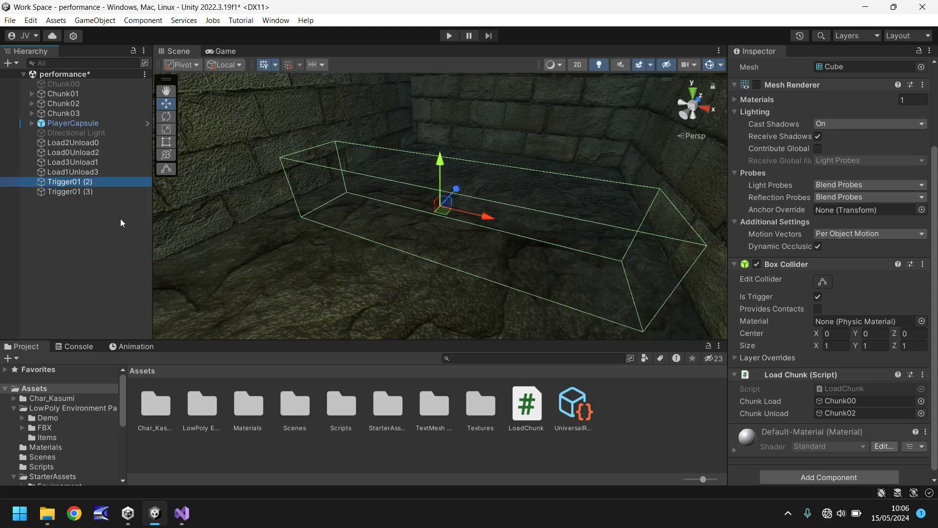
key("F2")
type("Load0")
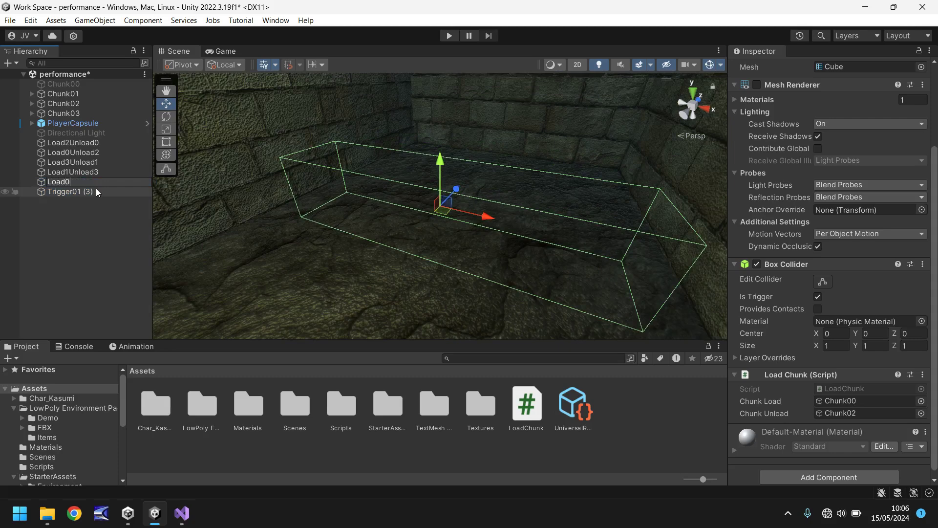
type("Unload2")
Rename Trigger01 (3) as Load2Unload0
double_click(95, 189)
key("F2")
type("Load2Unl")
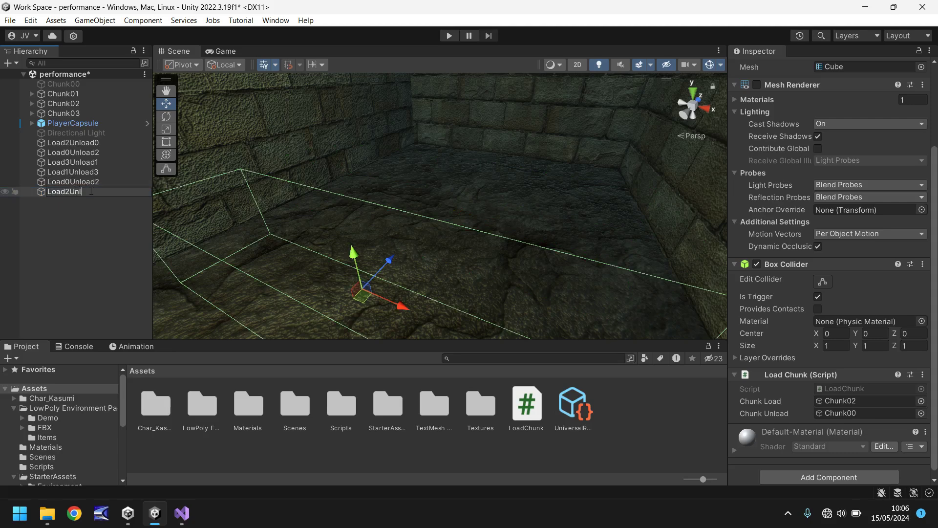
type("oad0")
key("Return")
Deactivate the Chunk02 and Chunk03 objects in the scene
key("f")
left_click(74, 103)
left_click(71, 113, "ctrl")
left_click(758, 69)
Frame Chunk01 and dock the Game view beside the Scene view, giving both about equal width
left_click(63, 94)
key("f")
left_click_drag(225, 51, 588, 203)
left_click_drag(532, 207, 447, 210)
middle_click_drag(217, 229, 291, 246)
Run the scene and walk the player forward through the corridor triggers to test the loading and unloading of chunks
left_click(559, 228)
left_click(450, 35)
key("w")
key("w")
key("w")
key("w")
key("w")
key("w")
key("w")
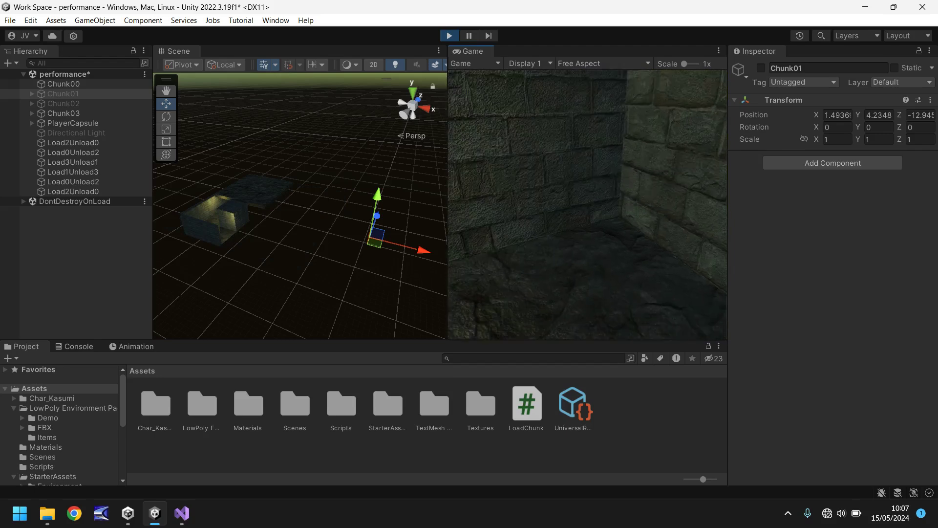